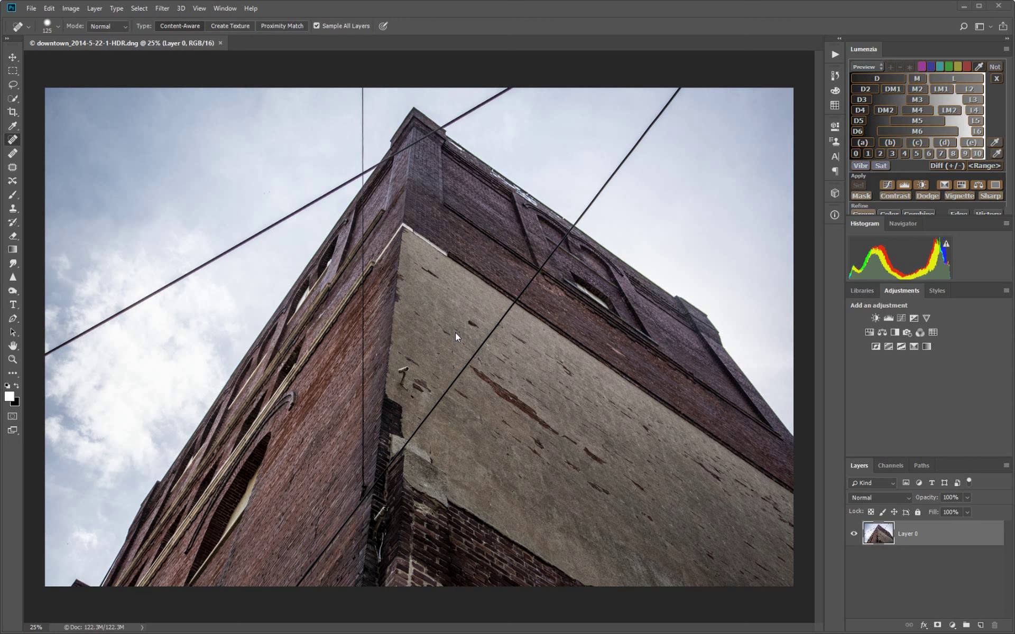
Add an empty Layer 1 above the photo for retouching
{"action": "left_click", "coordinate": [980, 626]}
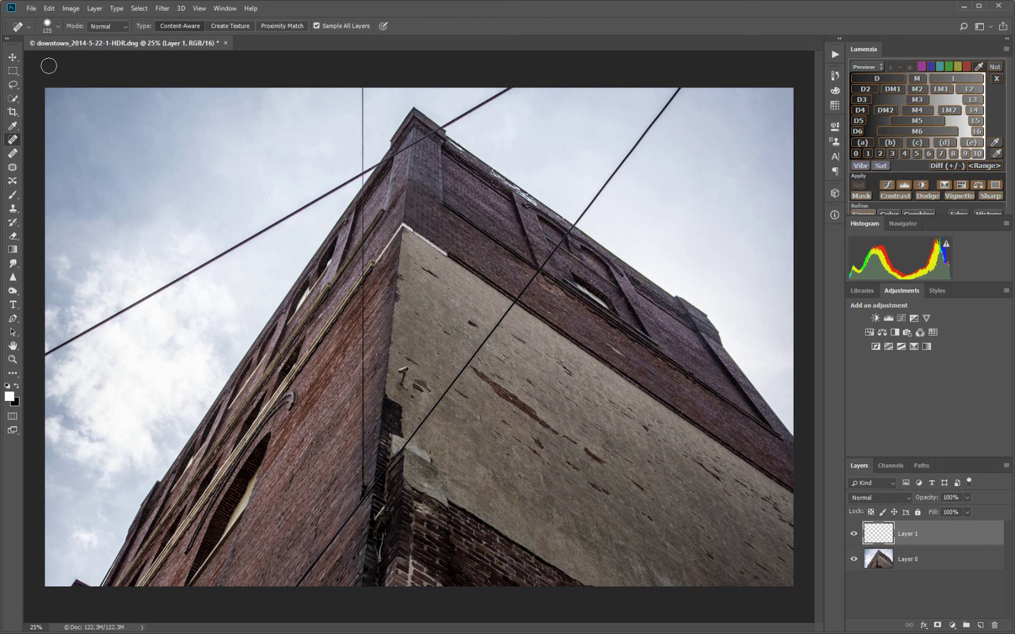
{"action": "left_click", "coordinate": [57, 26]}
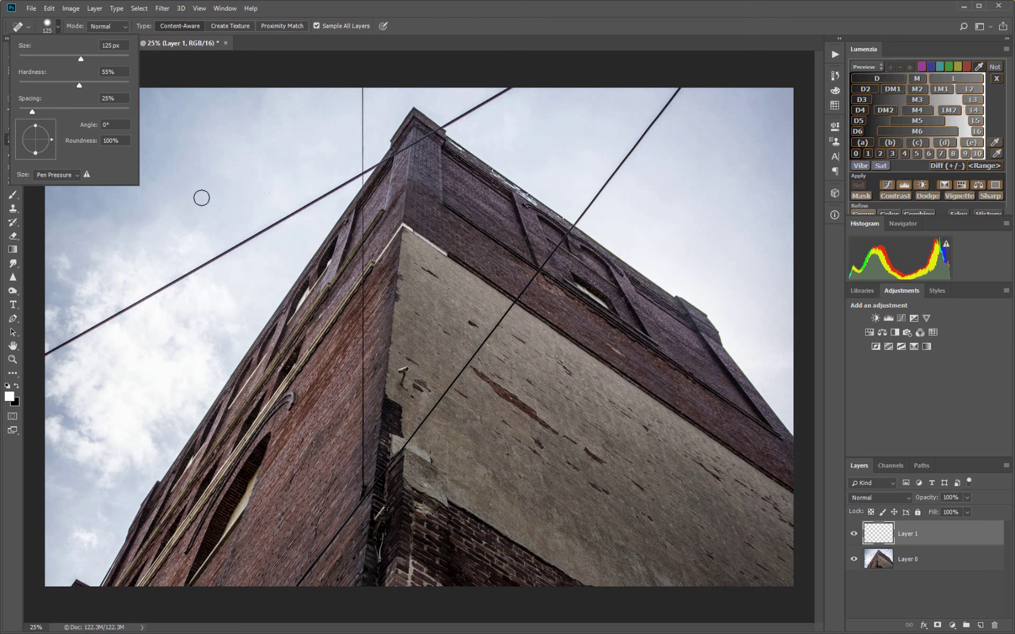
{"action": "left_click", "coordinate": [227, 212]}
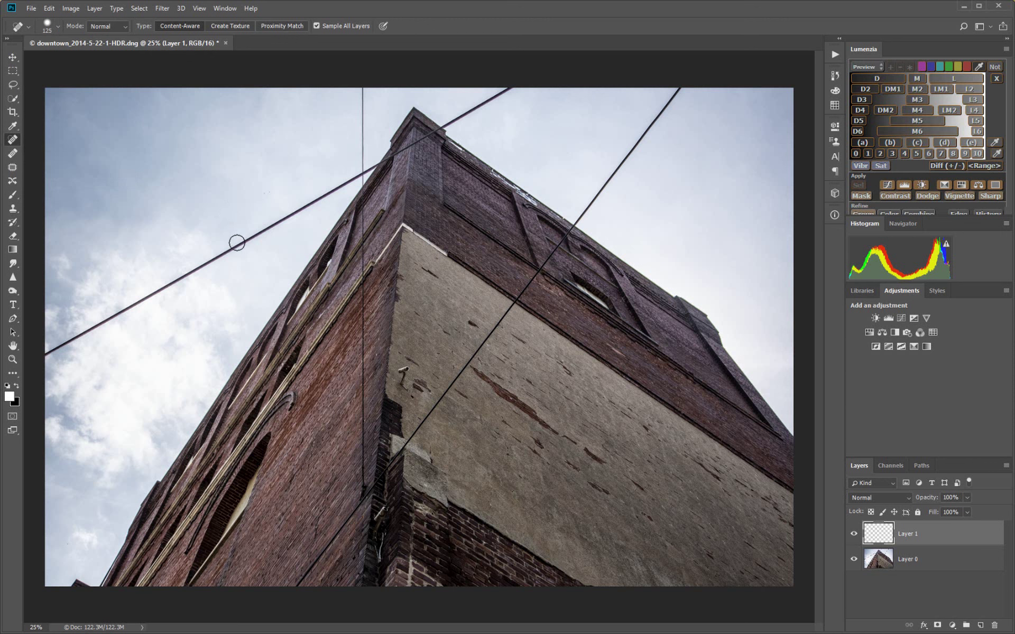
Spot-heal the left diagonal wire across the sky, from the image's left edge up to the roof corner
{"action": "left_click", "coordinate": [47, 353]}
{"action": "left_click", "coordinate": [359, 174], "text": "shift"}
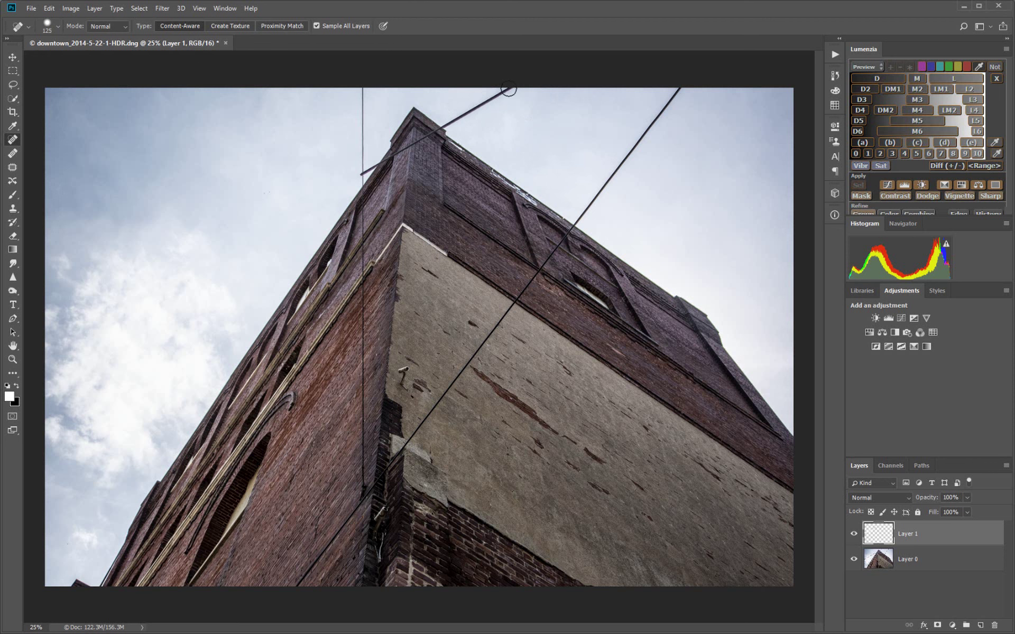
{"action": "left_click", "coordinate": [509, 90]}
{"action": "left_click_drag", "start_coordinate": [445, 121], "coordinate": [511, 89]}
{"action": "left_click_drag", "start_coordinate": [448, 124], "coordinate": [464, 133]}
At 50% zoom with a 60-pixel brush, heal the remaining wire stub beside the roof corner
{"action": "key", "text": "ctrl+plus"}
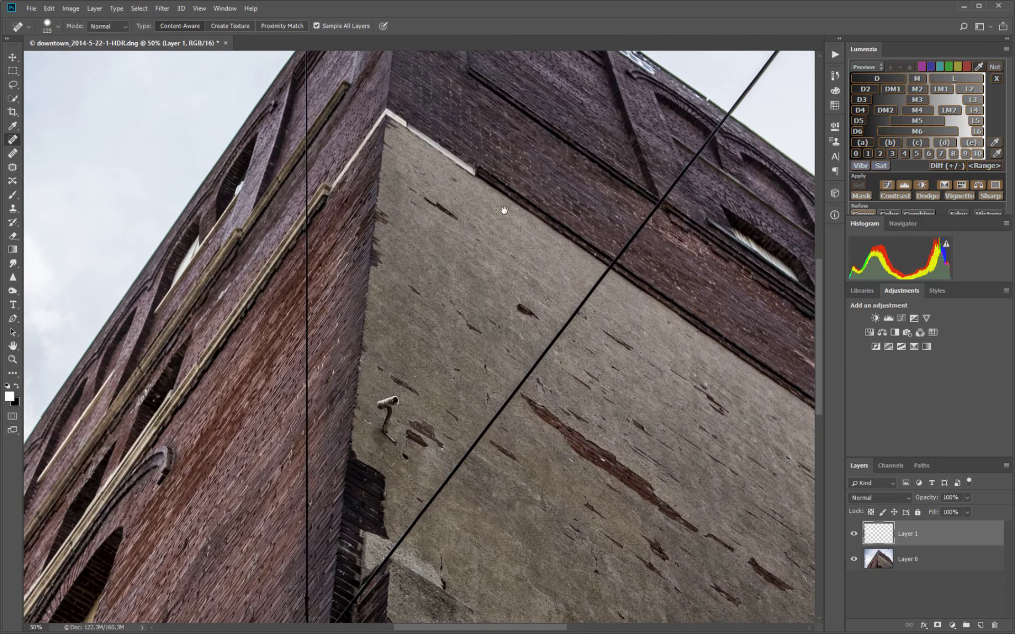
{"action": "mouse_move", "coordinate": [504, 211]}
{"action": "left_mouse_down"}
{"action": "mouse_move", "coordinate": [492, 516]}
{"action": "mouse_move", "coordinate": [475, 546]}
{"action": "left_mouse_up"}
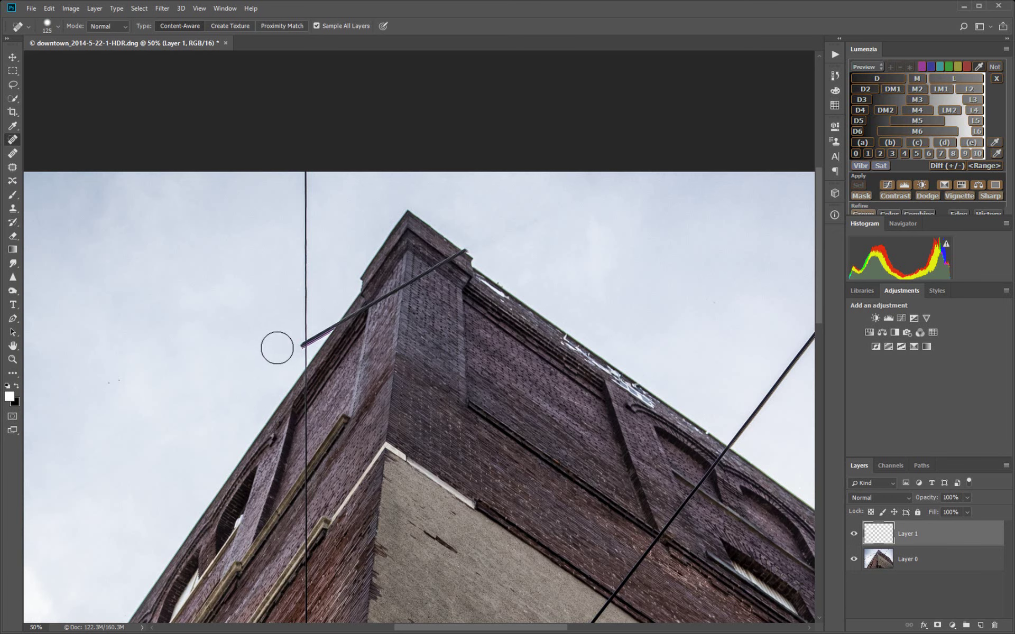
{"action": "key", "text": "bracketleft"}
{"action": "key", "text": "bracketleft"}
{"action": "key", "text": "bracketleft"}
{"action": "key", "text": "bracketleft"}
{"action": "key", "text": "bracketleft"}
{"action": "key", "text": "bracketleft"}
{"action": "key", "text": "bracketleft"}
{"action": "left_click", "coordinate": [303, 343]}
{"action": "left_click_drag", "start_coordinate": [326, 328], "coordinate": [308, 342]}
{"action": "left_click", "coordinate": [337, 326]}
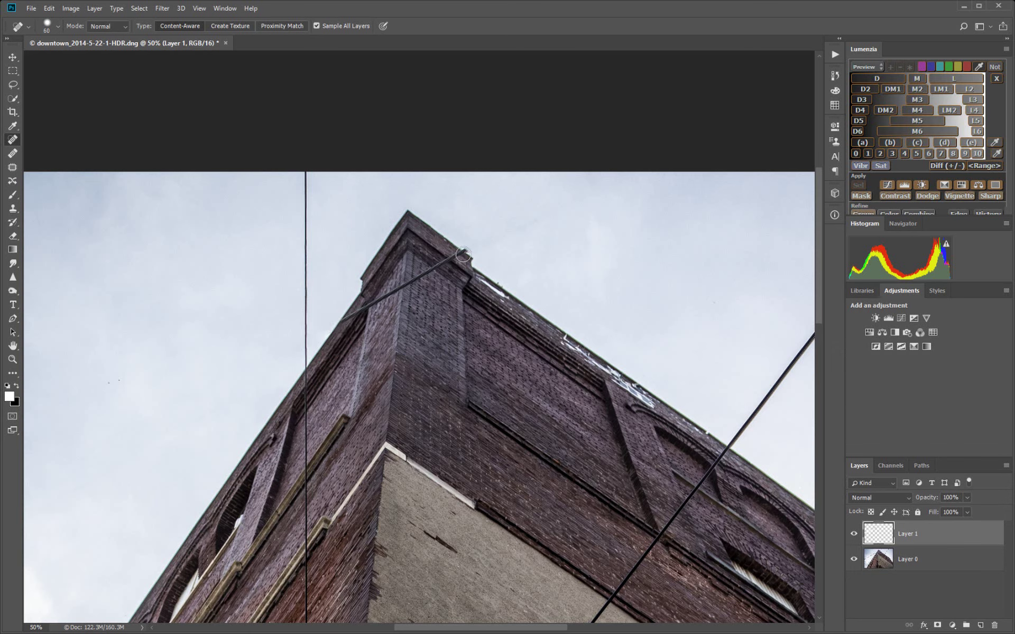
{"action": "left_click_drag", "start_coordinate": [461, 254], "coordinate": [343, 320]}
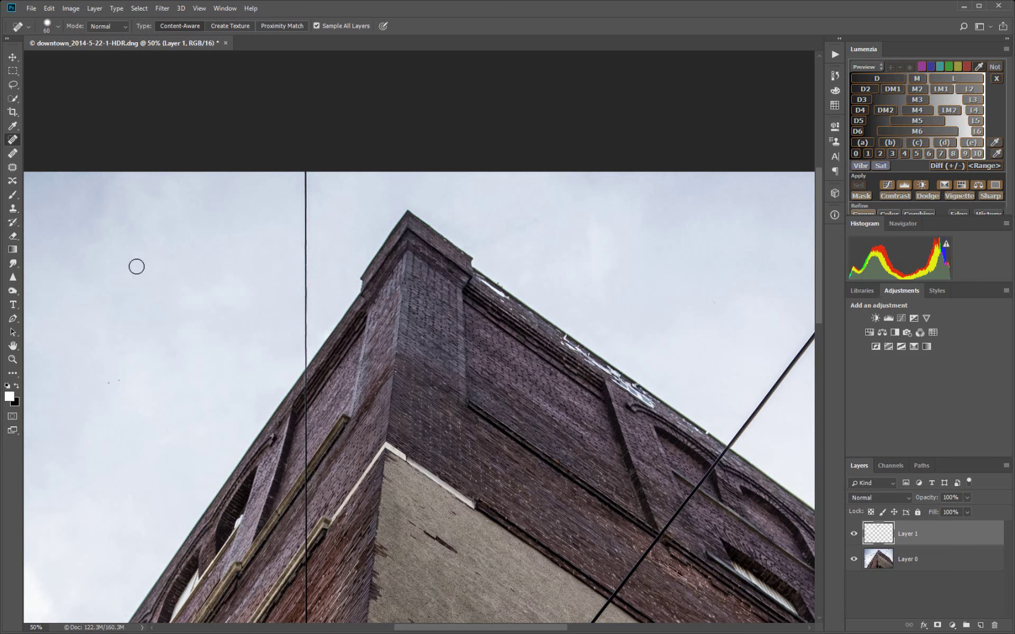
Set a 60-pixel Clone Stamp source on the brickwork near the roof corner
{"action": "left_click", "coordinate": [13, 208]}
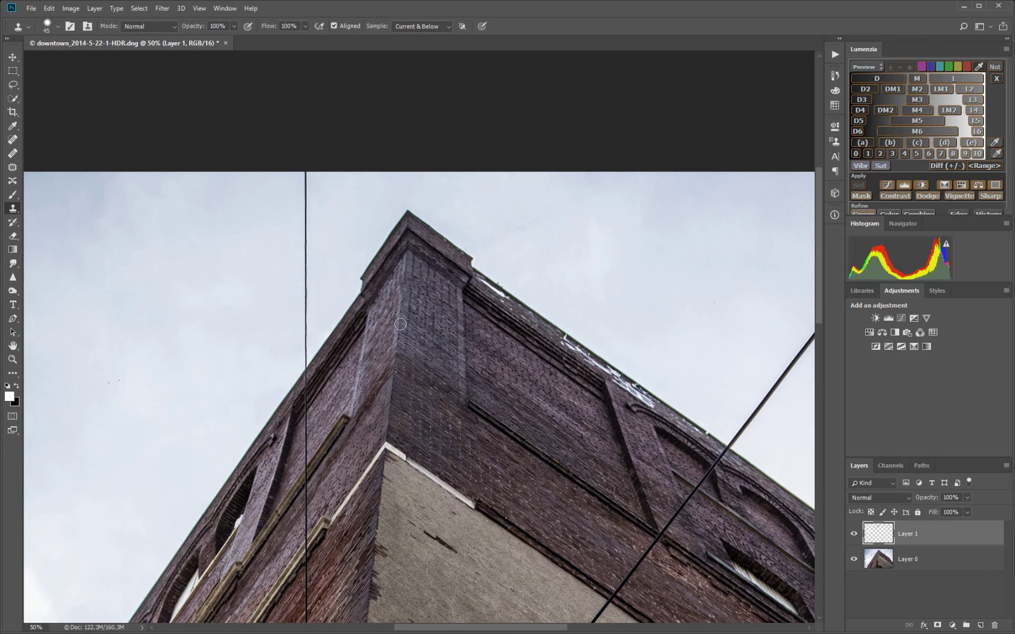
{"action": "key", "text": "bracketright"}
{"action": "key", "text": "bracketright"}
{"action": "key", "text": "bracketright"}
{"action": "key", "text": "bracketright"}
{"action": "left_click", "coordinate": [399, 316], "text": "alt"}
{"action": "key", "text": "ctrl+minus"}
{"action": "key", "text": "ctrl+minus"}
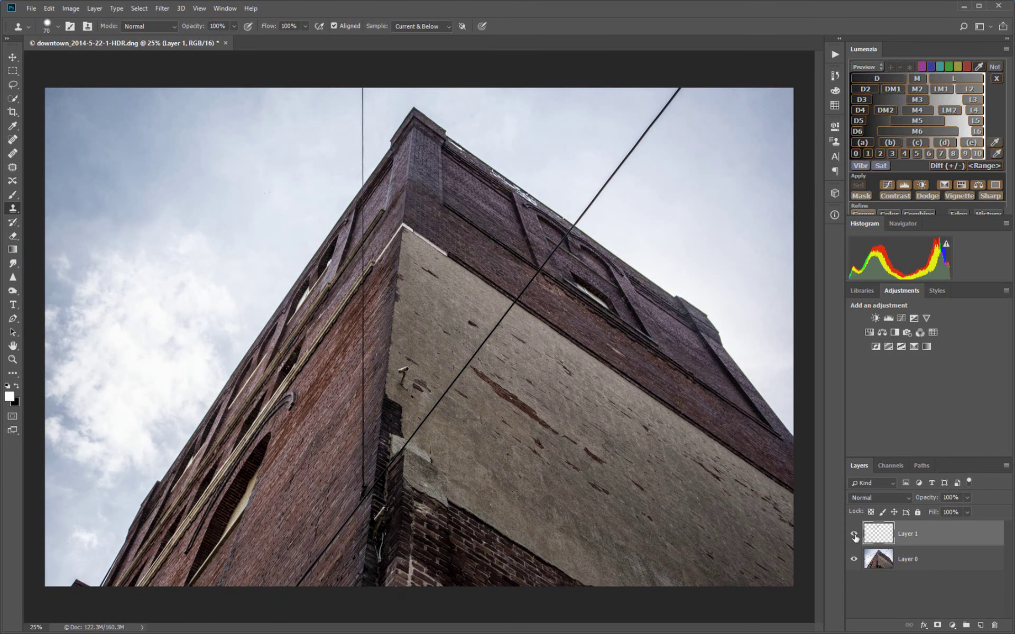
{"action": "left_click", "coordinate": [854, 536]}
{"action": "left_click", "coordinate": [854, 536]}
{"action": "left_click", "coordinate": [854, 535]}
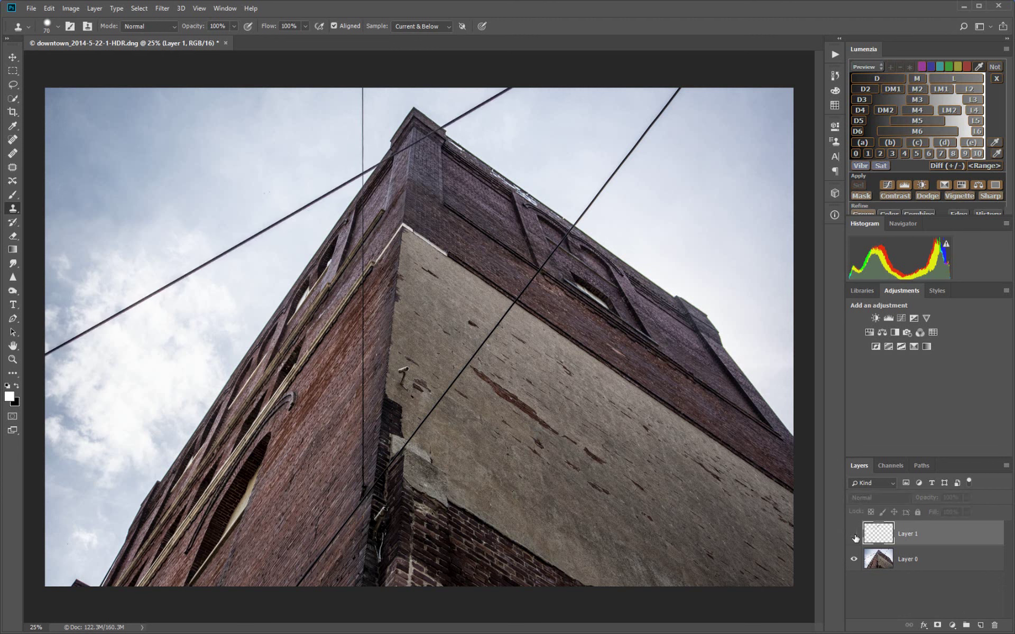
{"action": "left_click", "coordinate": [855, 535]}
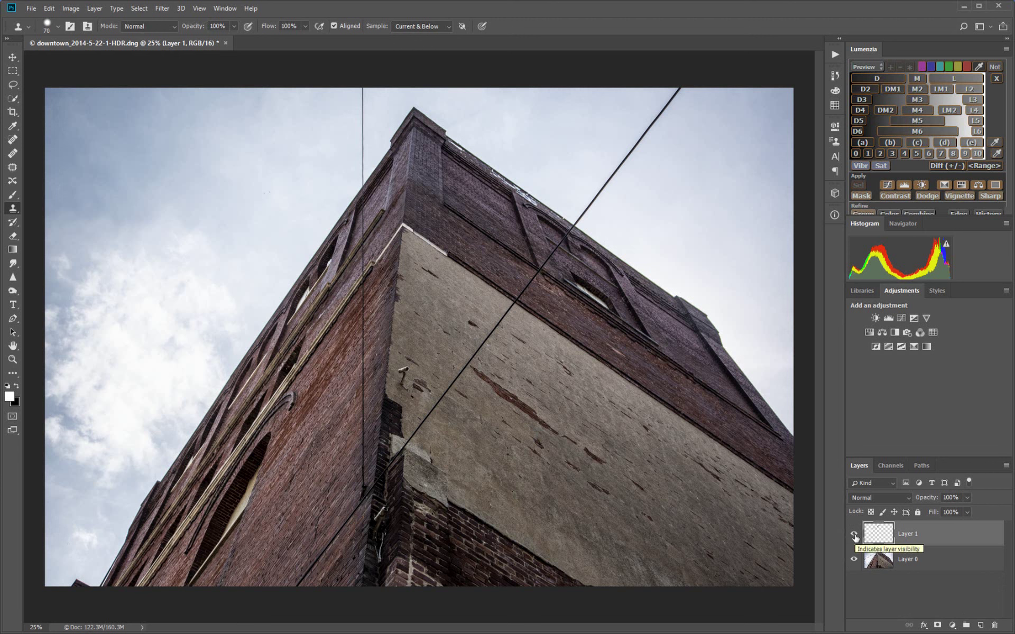
{"action": "left_click", "coordinate": [854, 535]}
{"action": "left_click", "coordinate": [854, 535]}
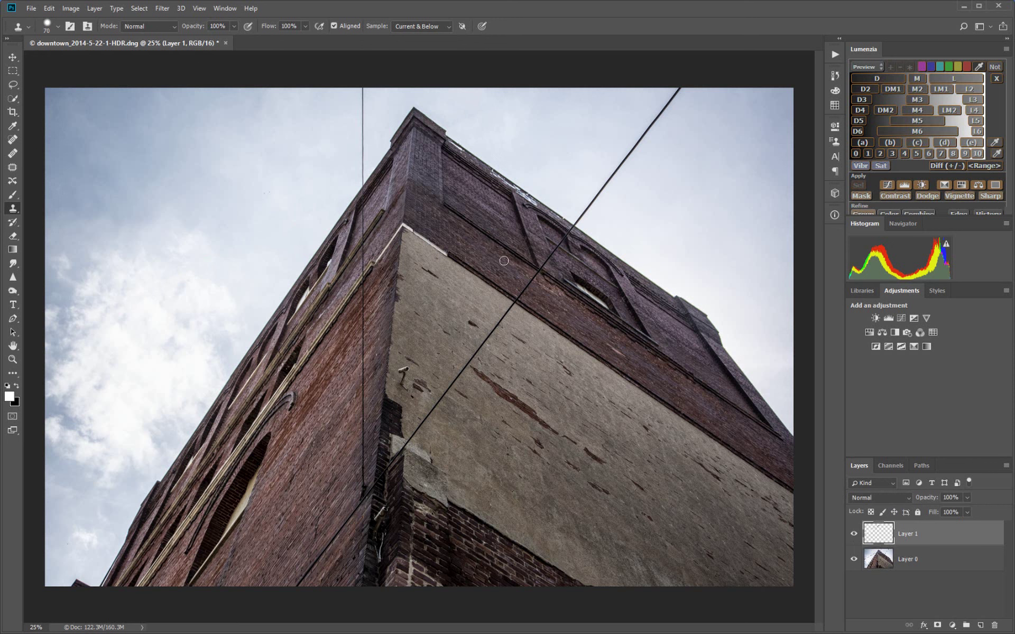